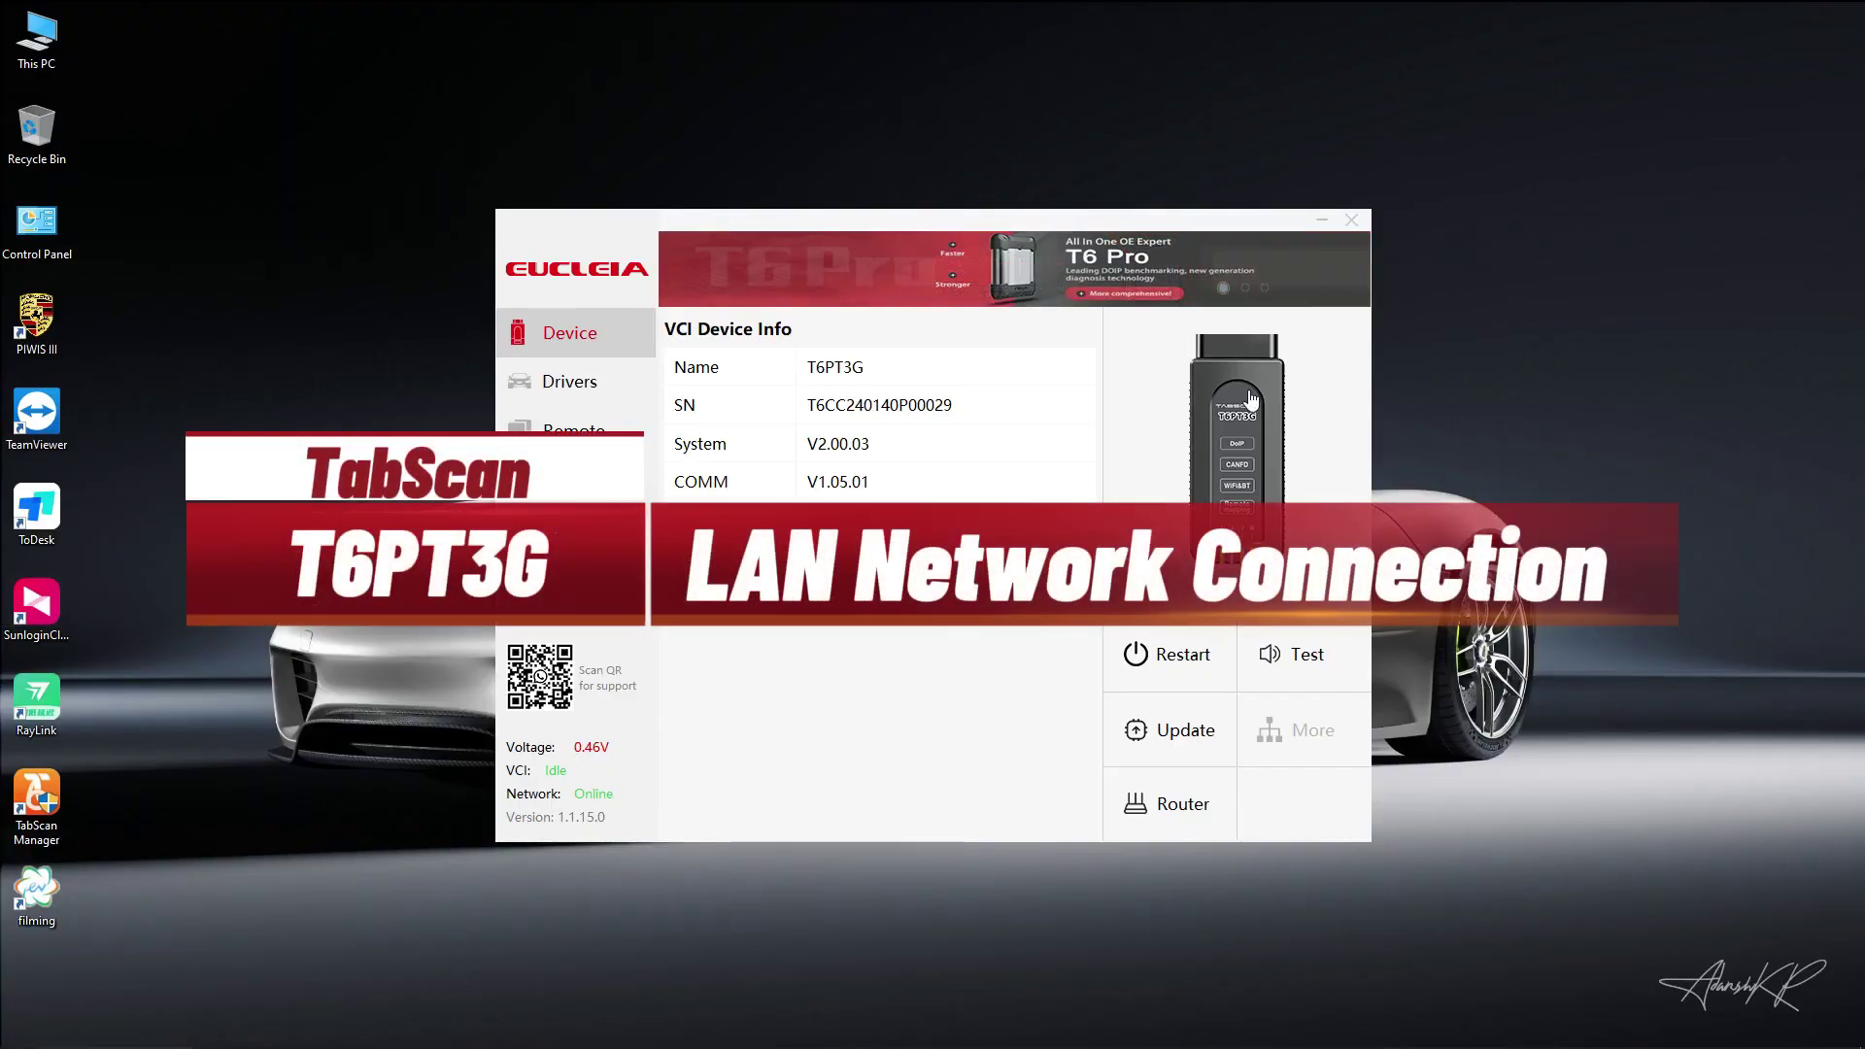
Show the VCI's detected Wi-Fi networks and confirm the PC is on China-H.
click(1182, 803)
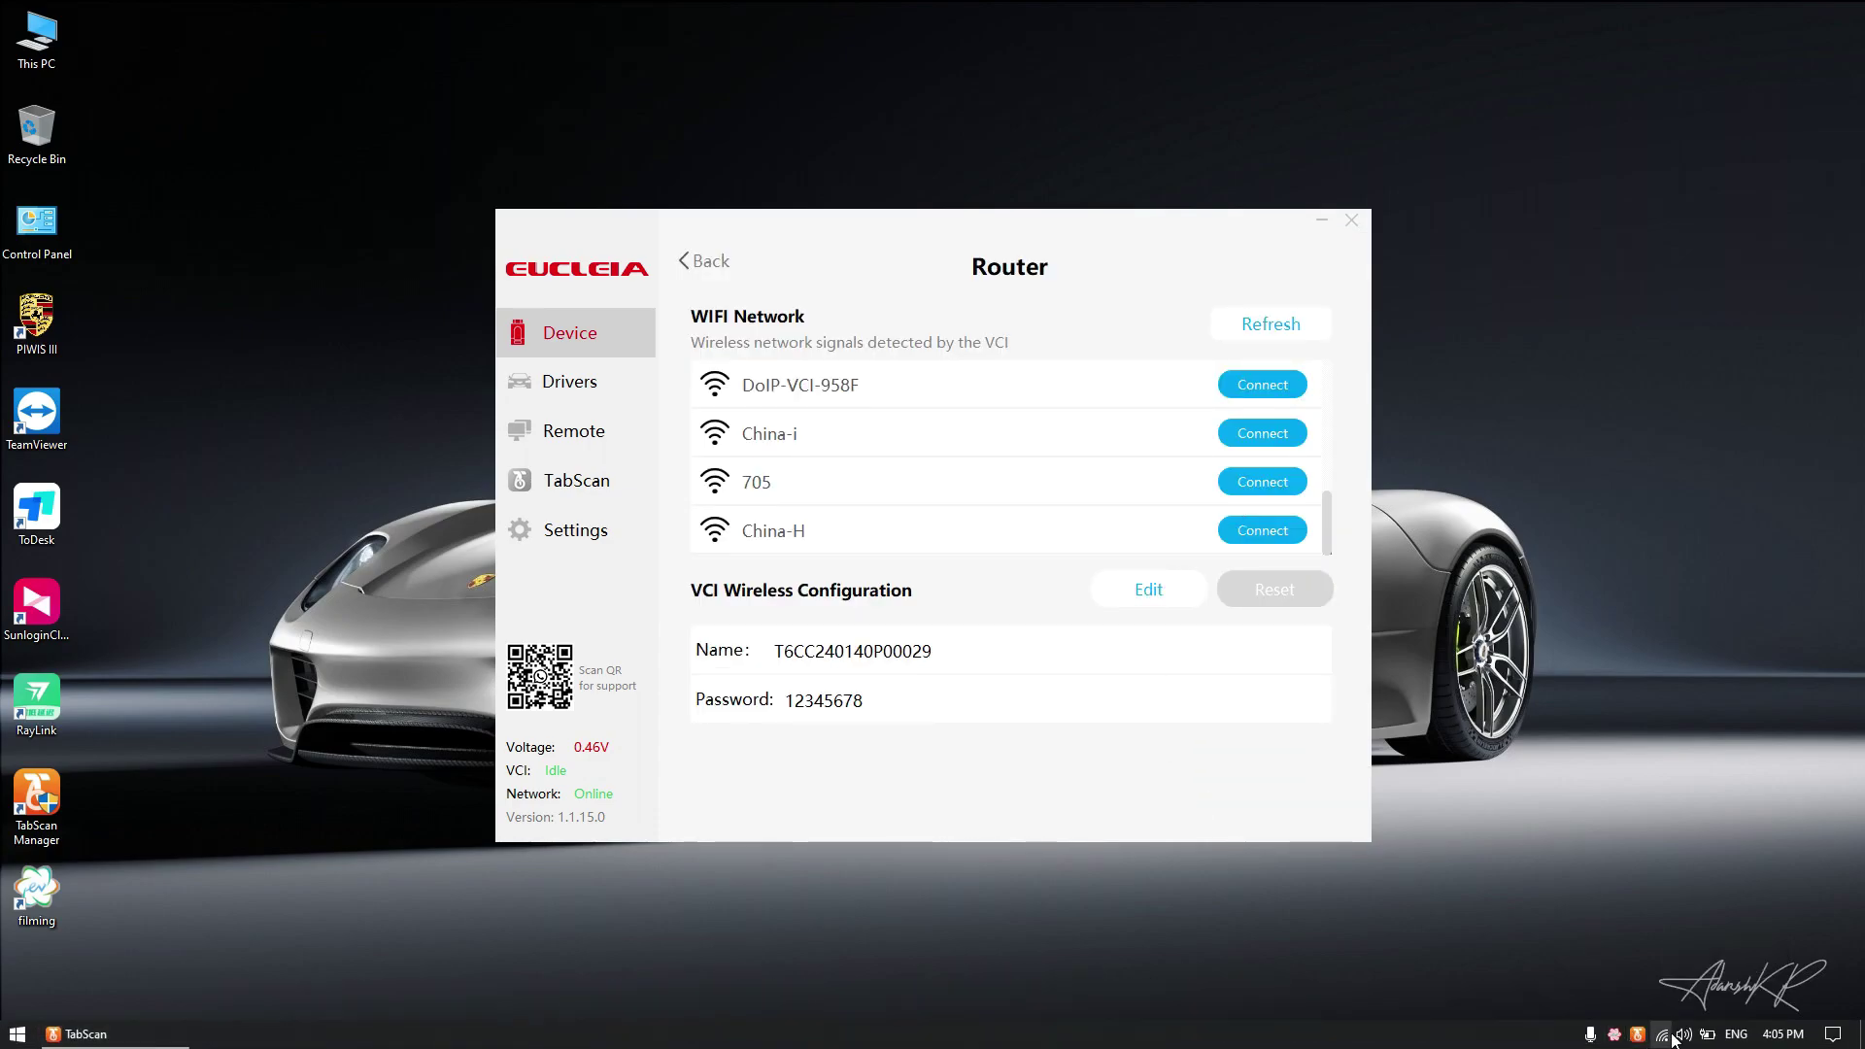
click(1663, 1035)
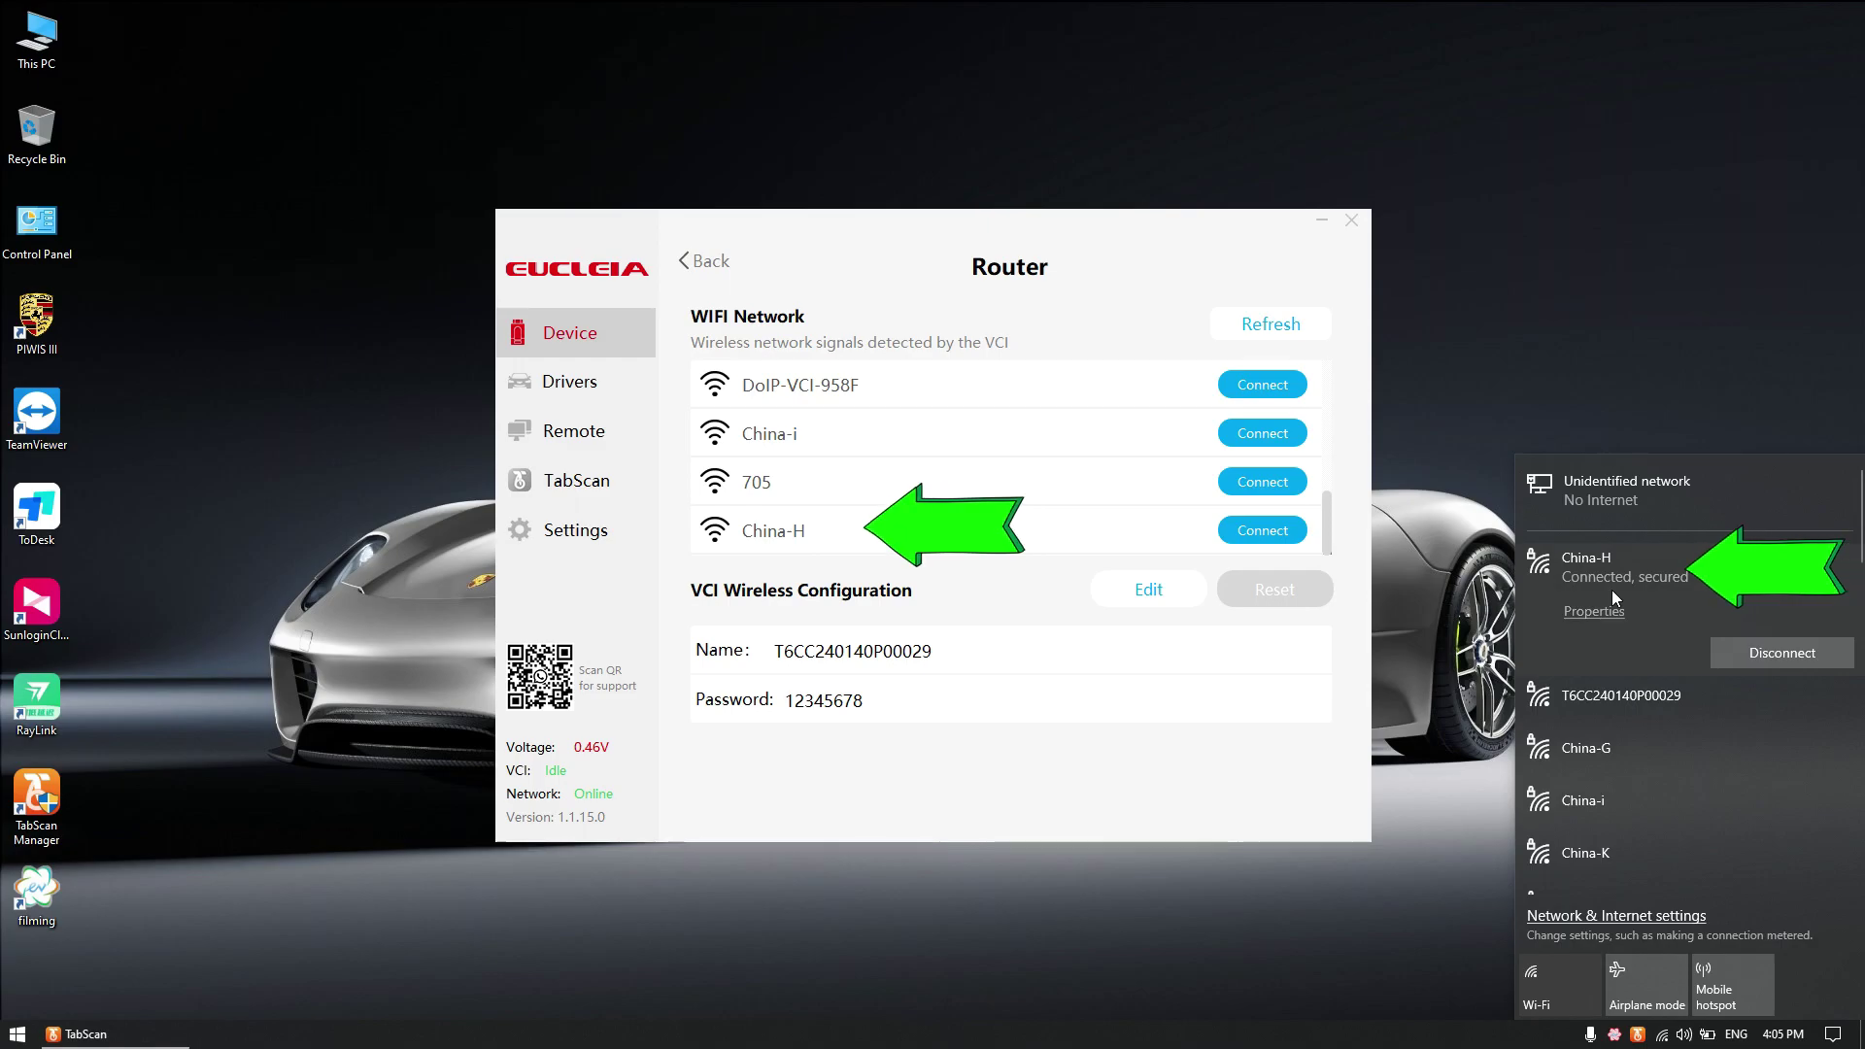
Join the VCI to China-H with its router password, then return to device info.
click(1273, 531)
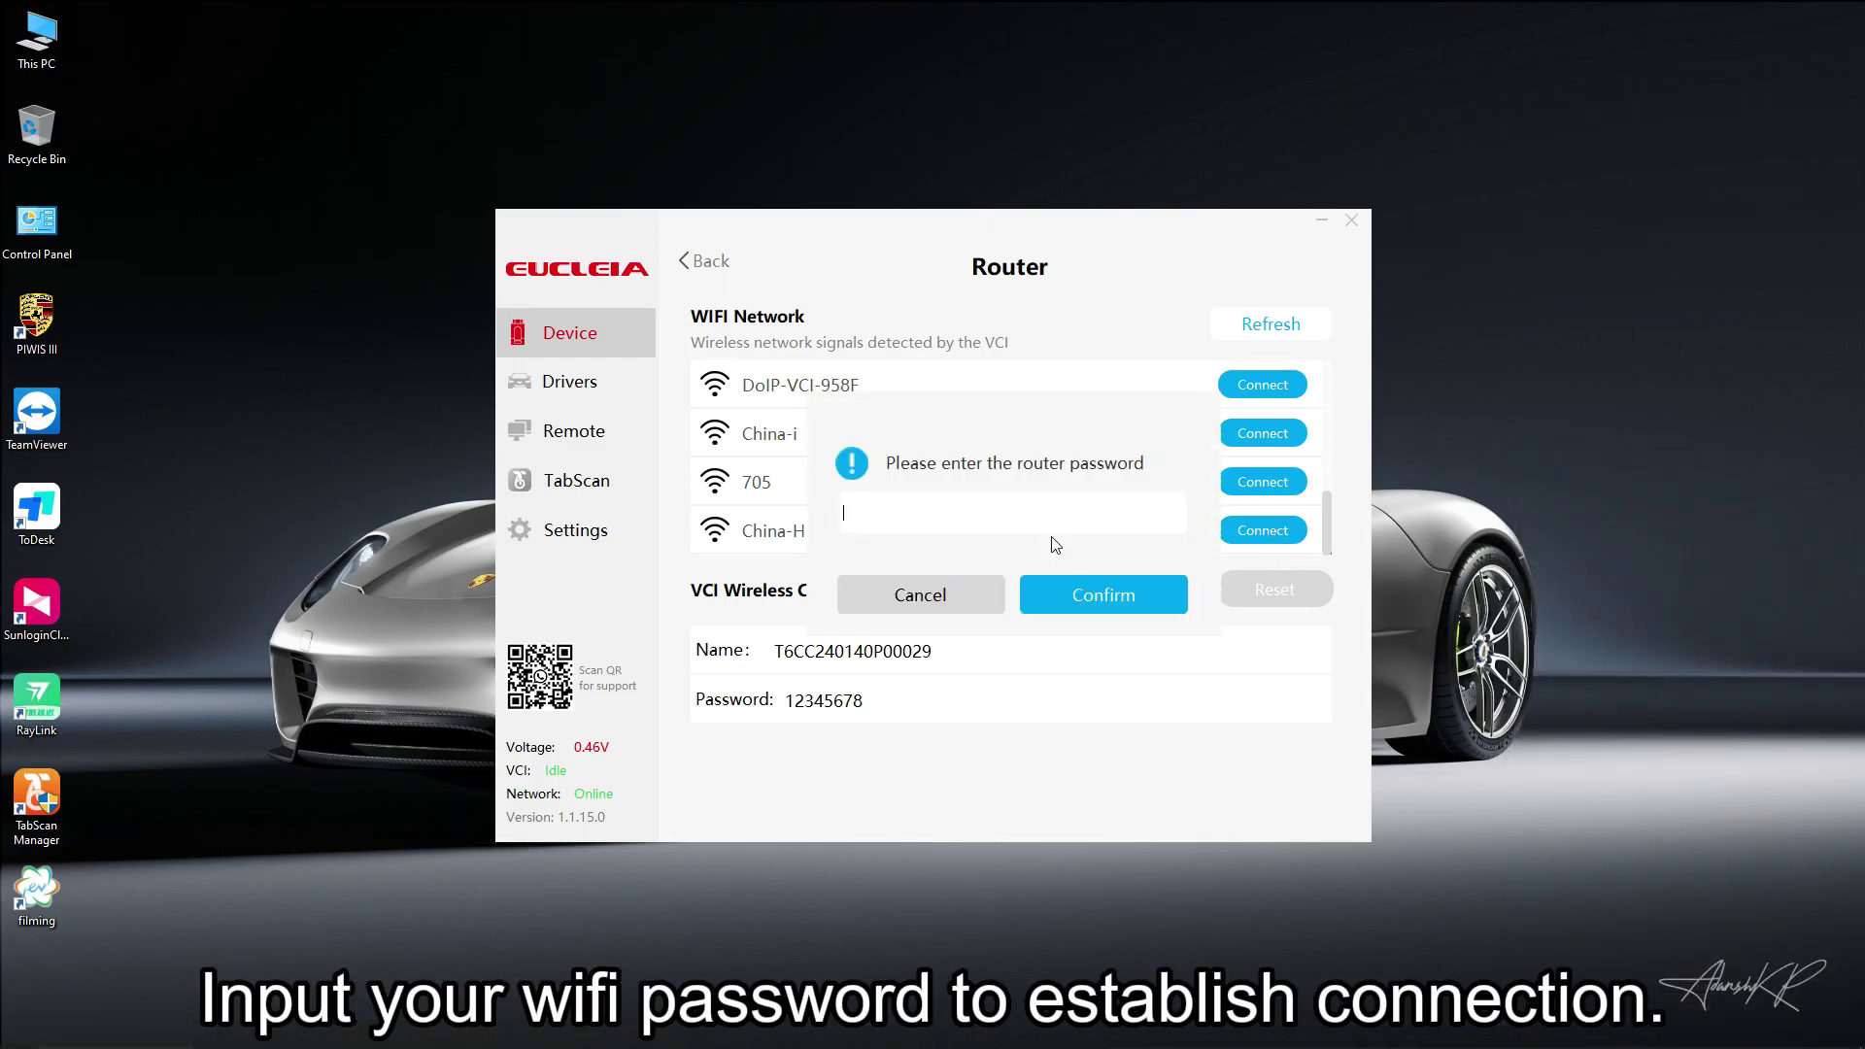
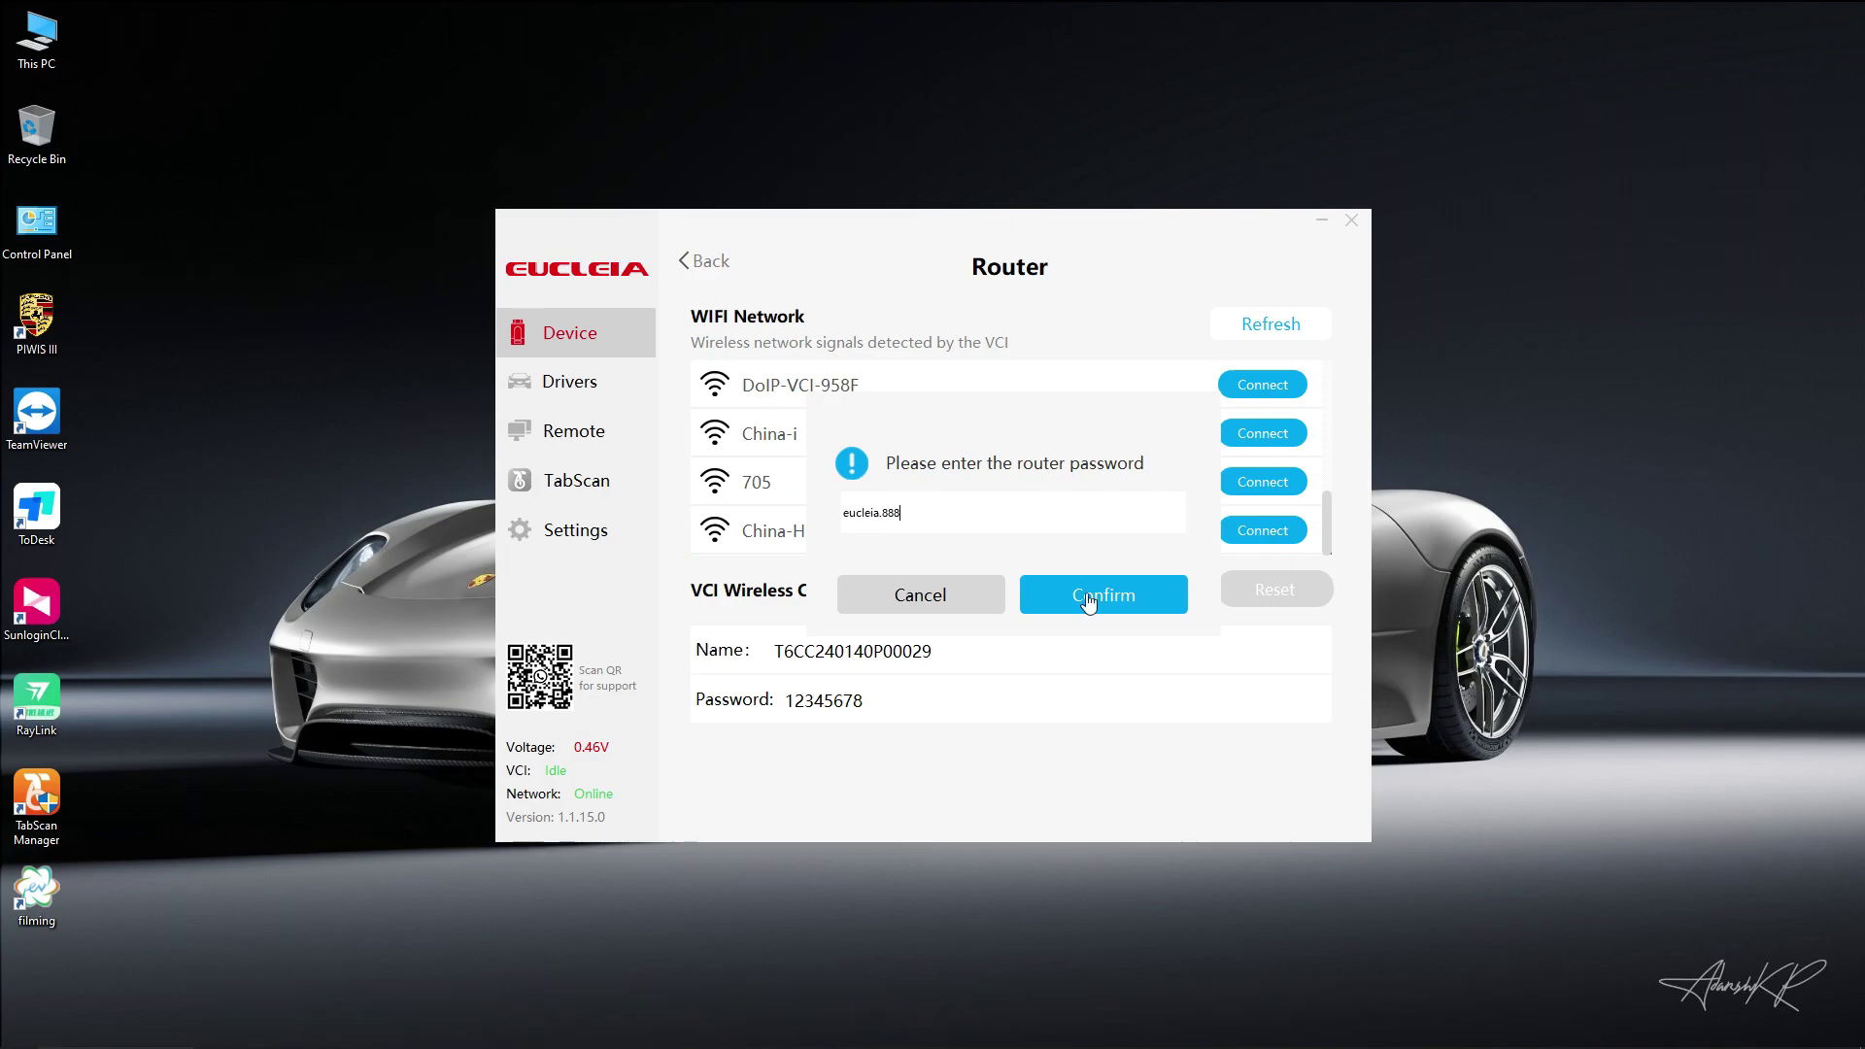
click(1085, 598)
click(703, 263)
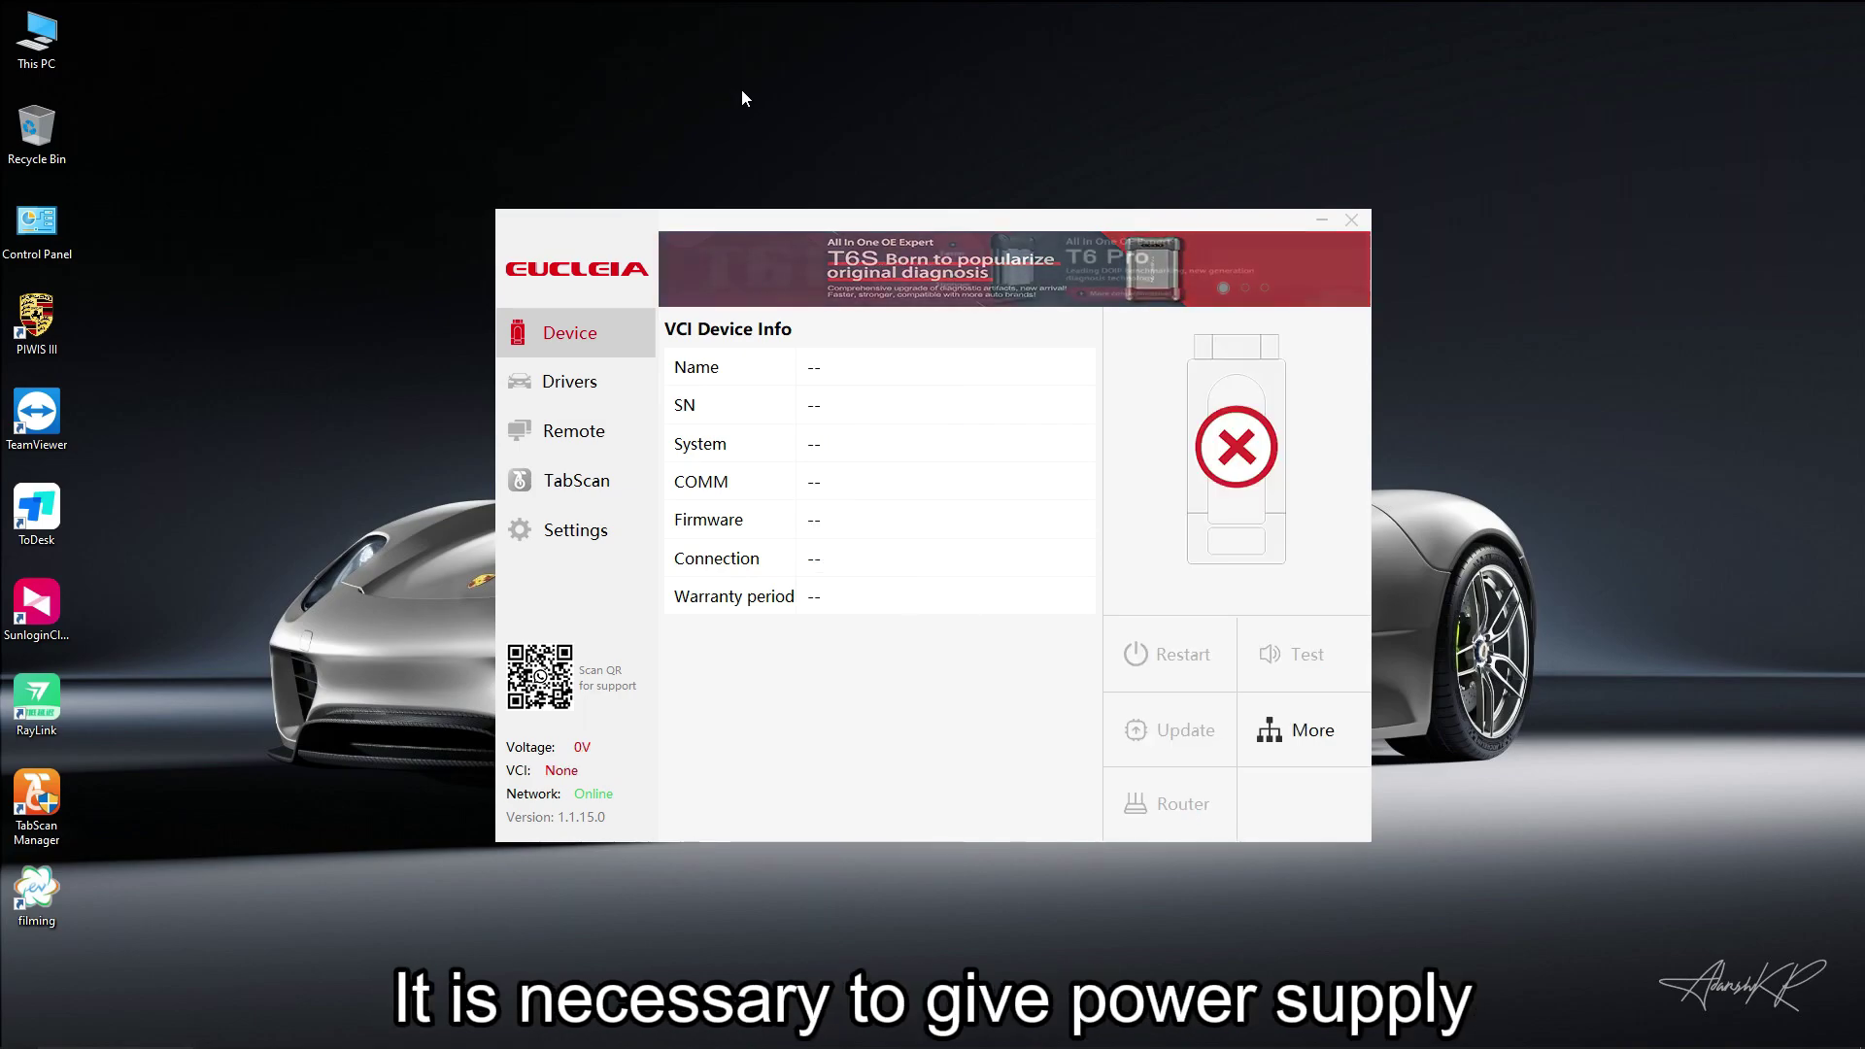
Rescan for wireless VCIs and connect to device T6CC240140P00029.
click(1311, 759)
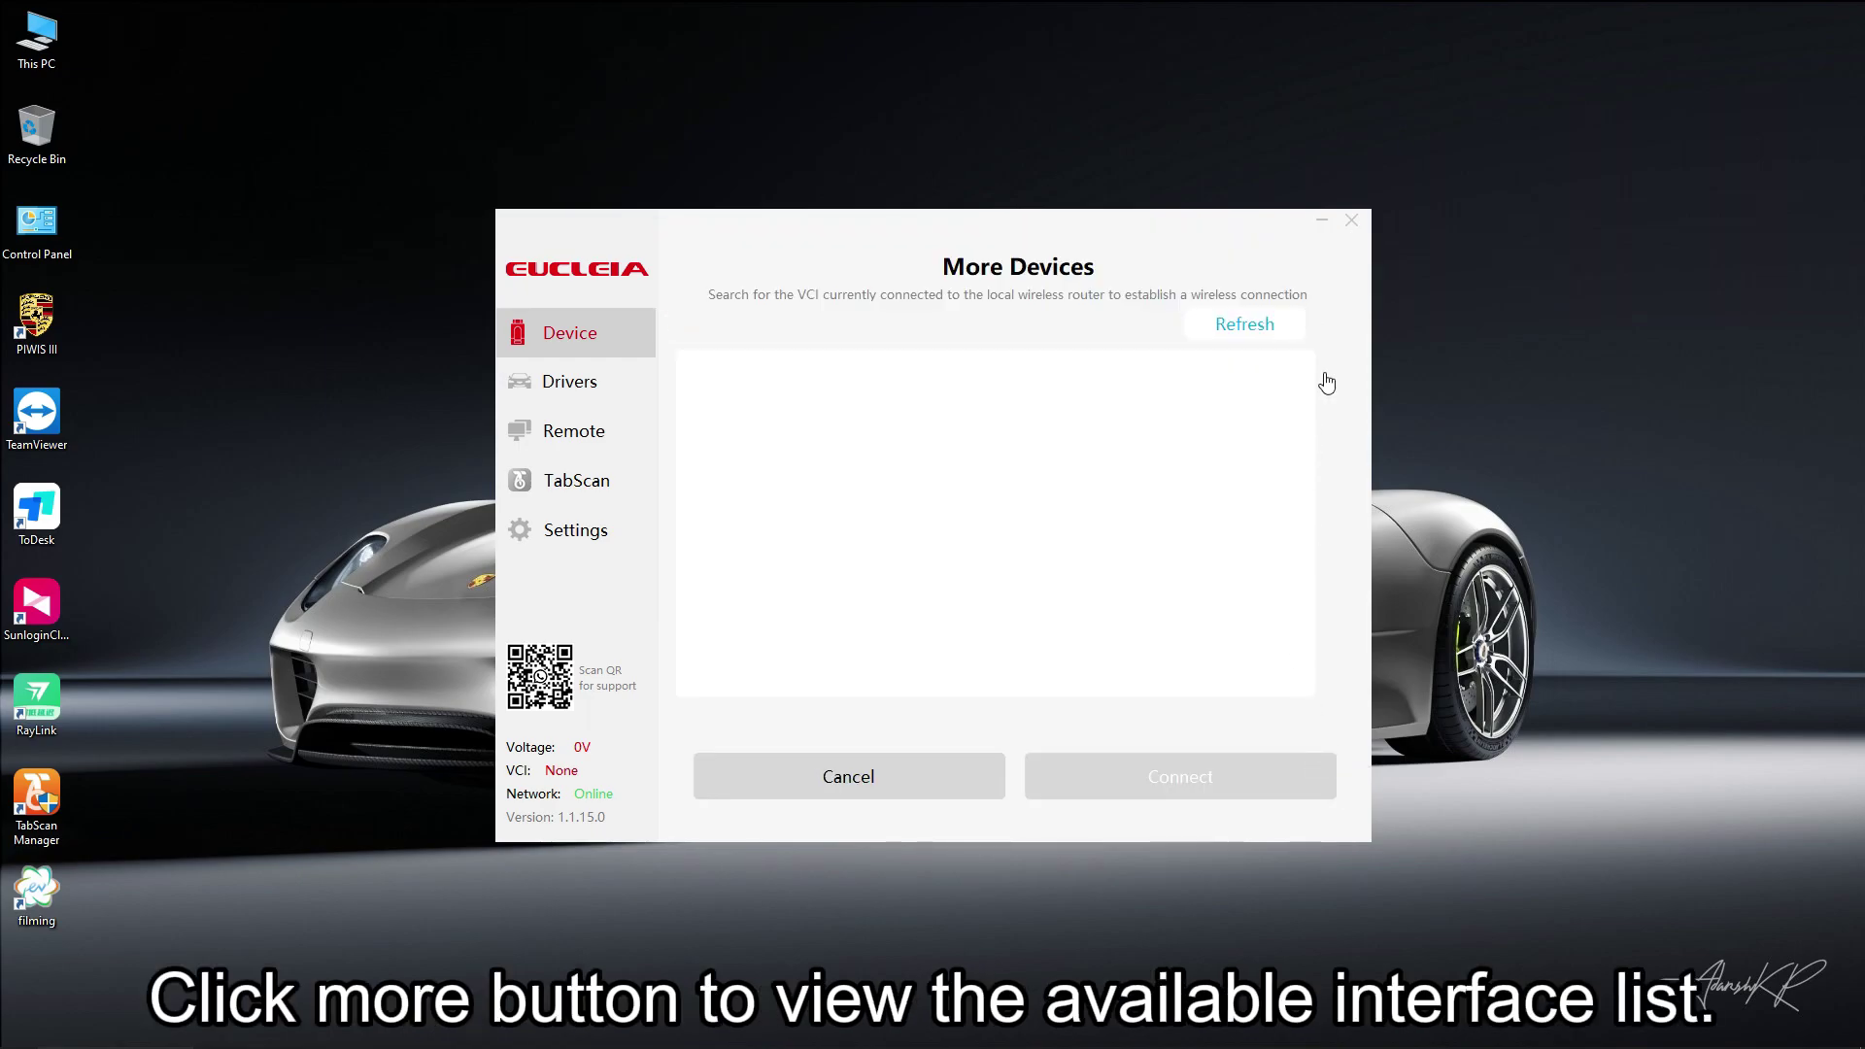
click(1245, 324)
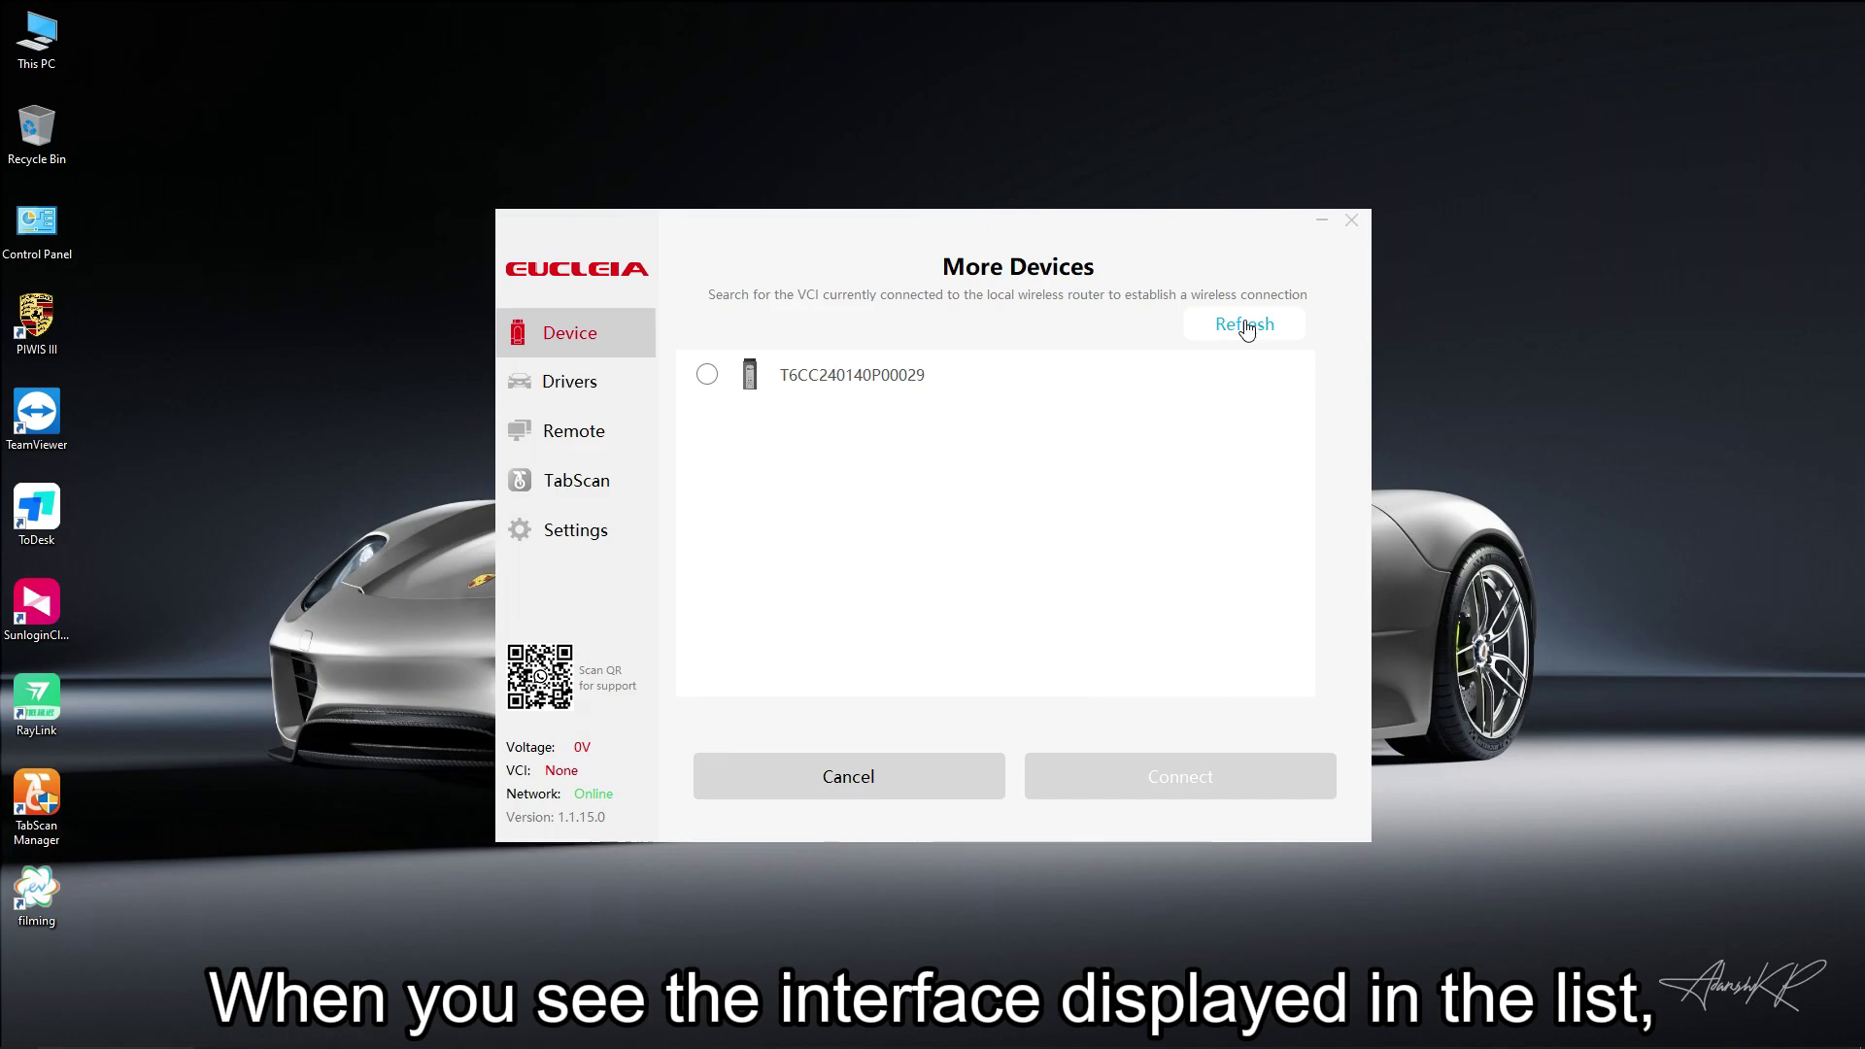
click(706, 375)
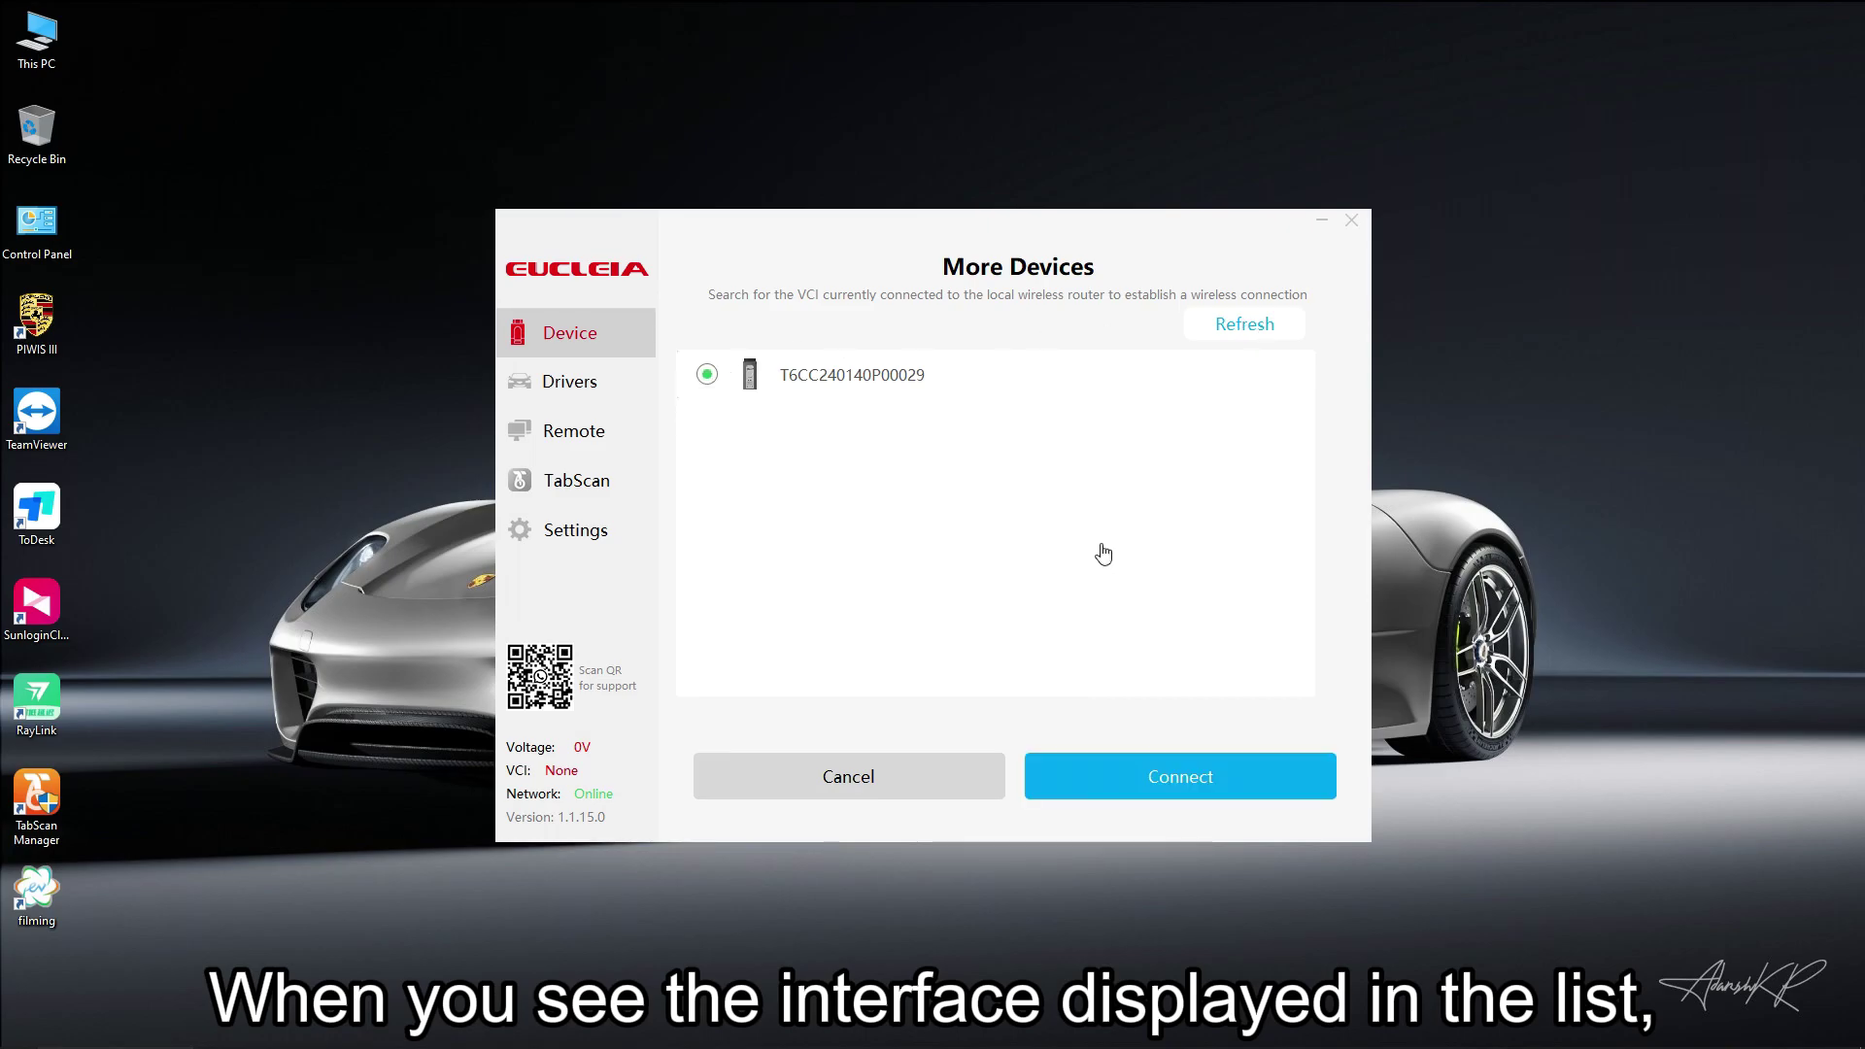
click(1190, 793)
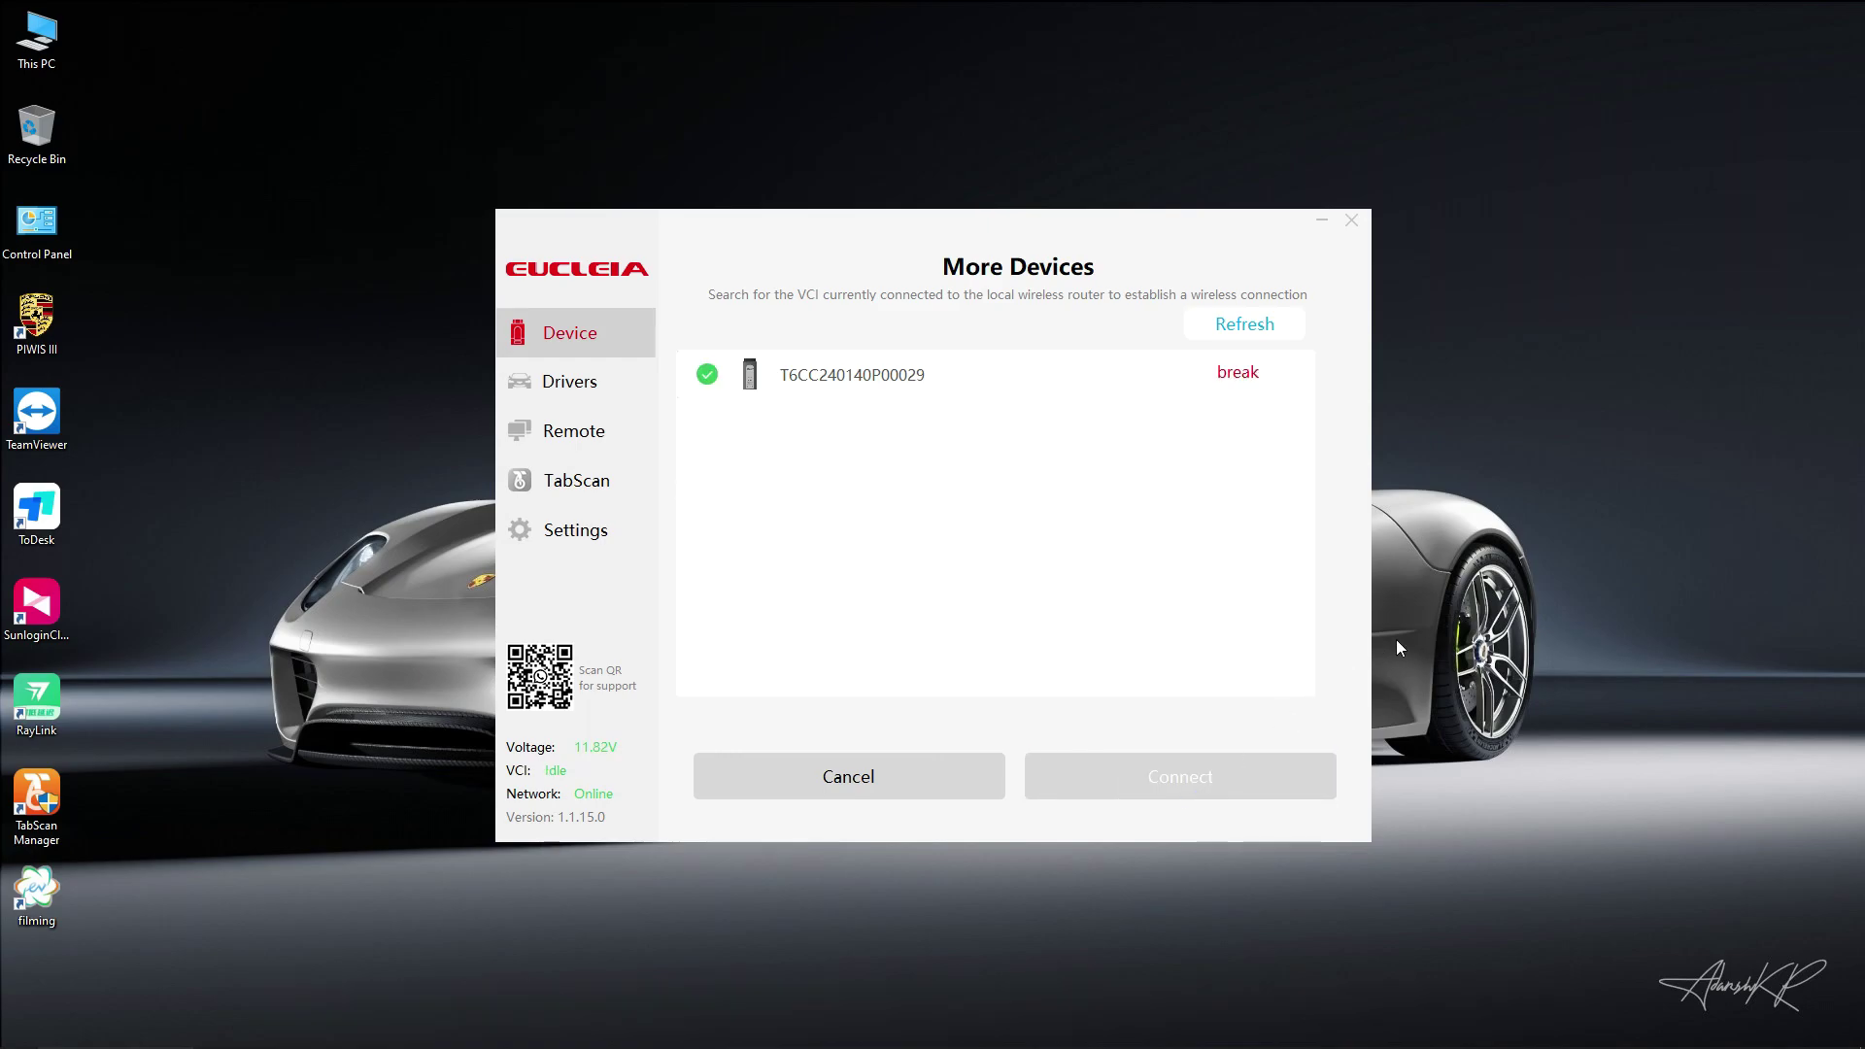
click(879, 776)
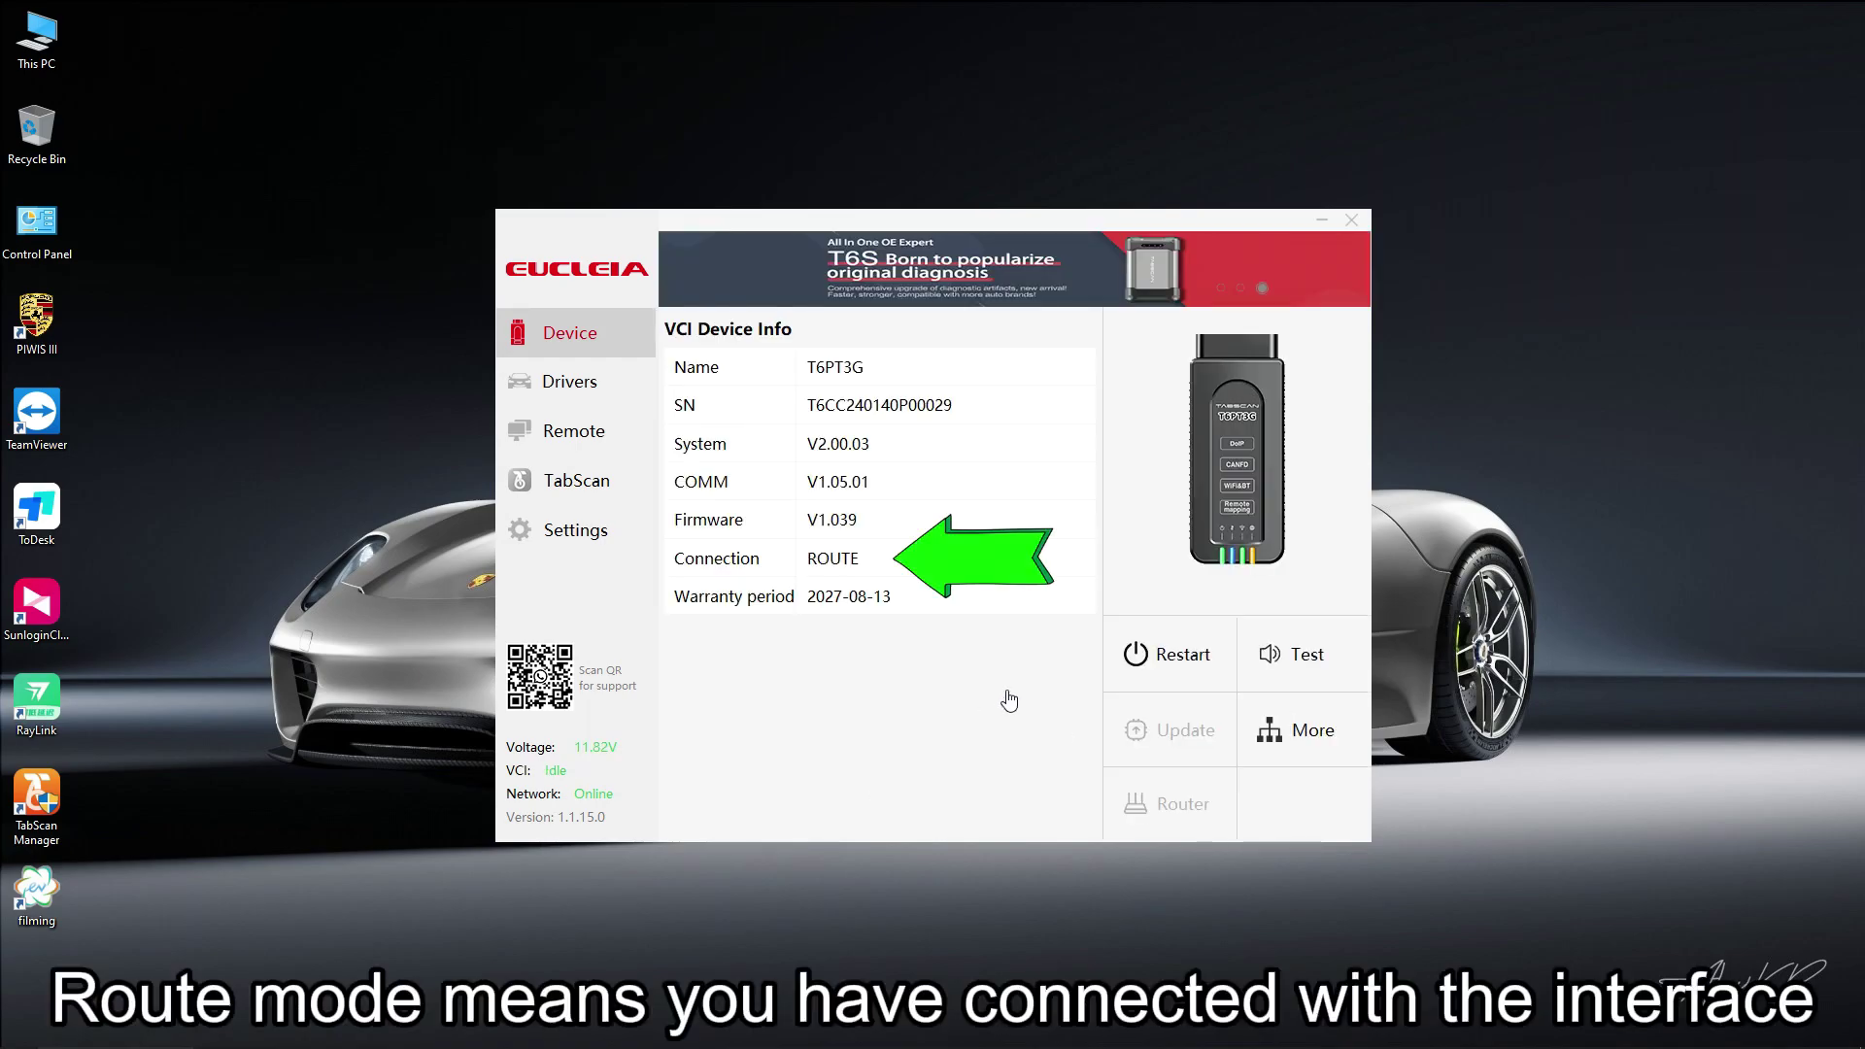